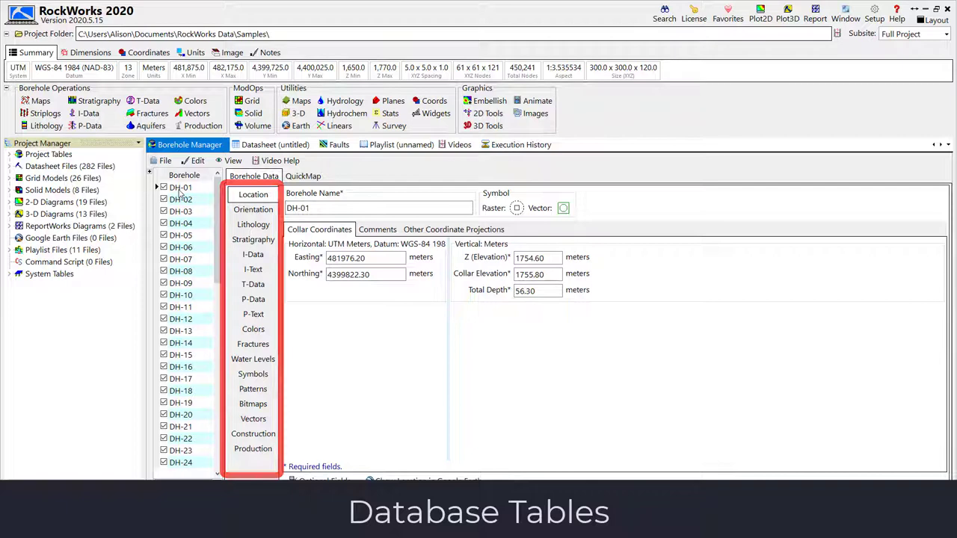
Show DH-02's six lithology intervals, then browse the project tables, dimensions and summary.
{"action": "left_click", "coordinate": [181, 200]}
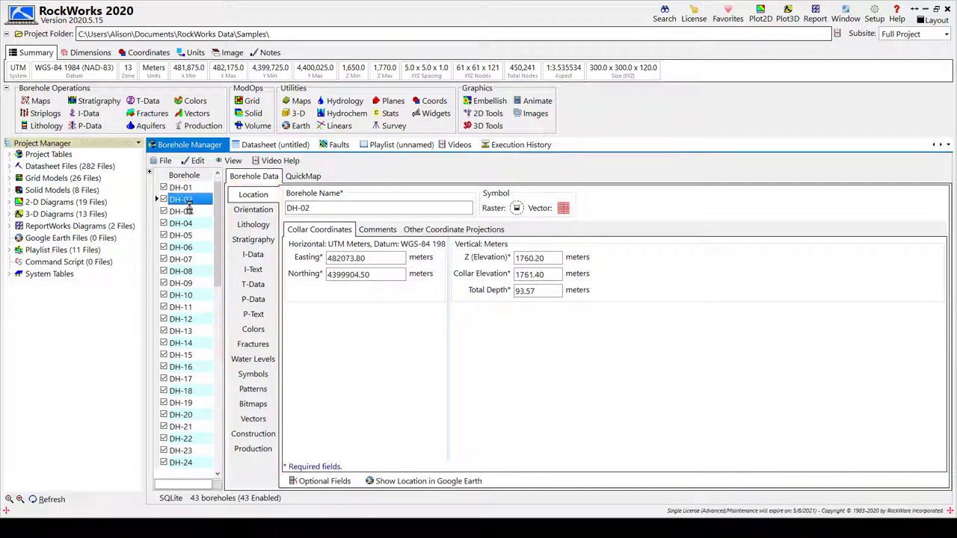
{"action": "left_click", "coordinate": [258, 227]}
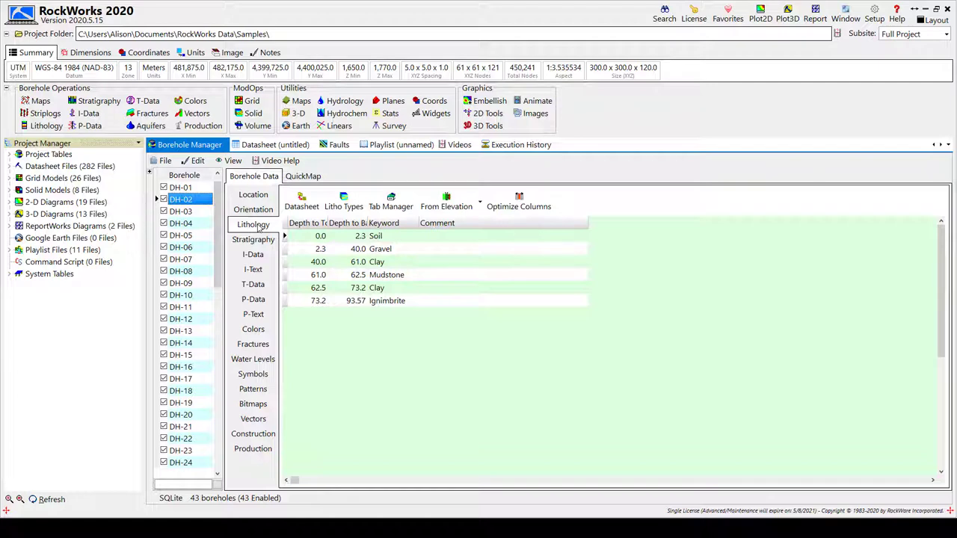
{"action": "left_click", "coordinate": [11, 154]}
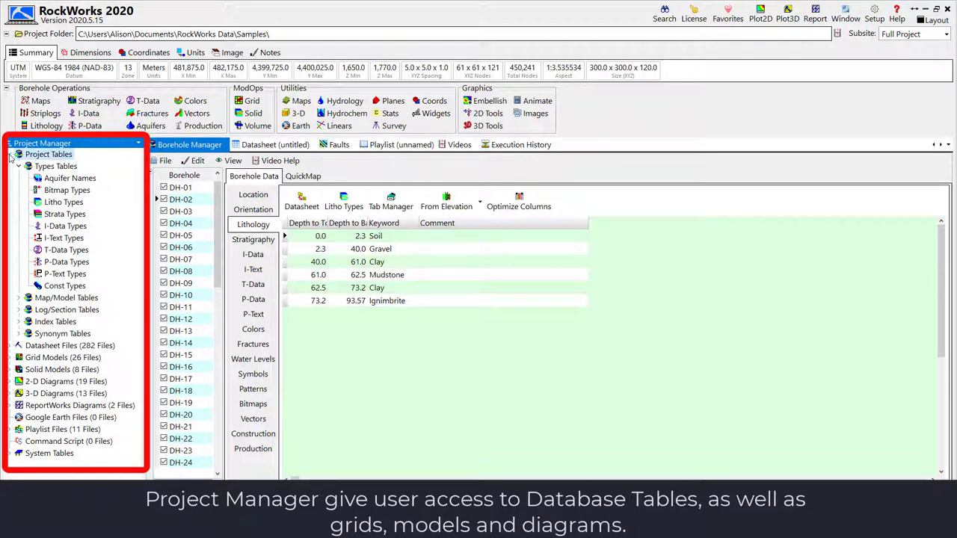
{"action": "left_click", "coordinate": [10, 155]}
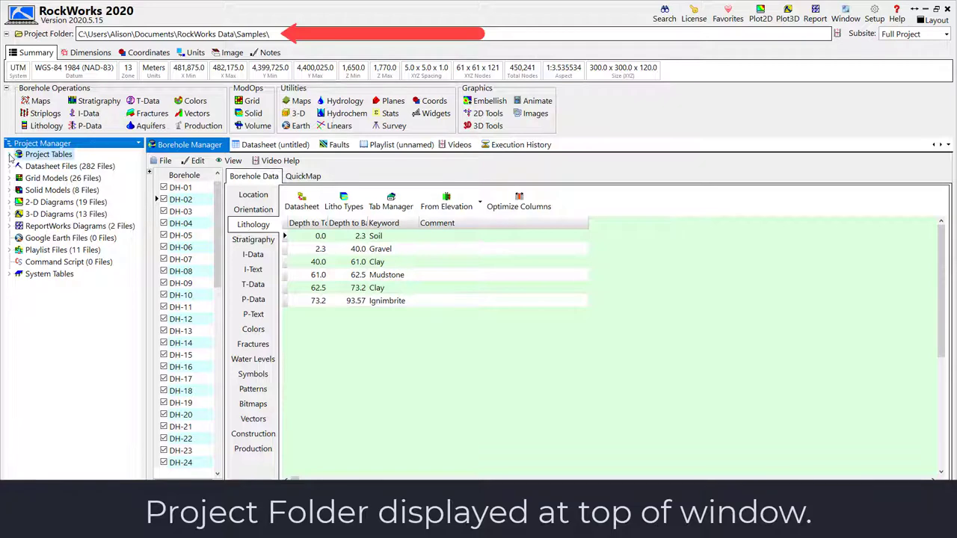
{"action": "left_click", "coordinate": [87, 54]}
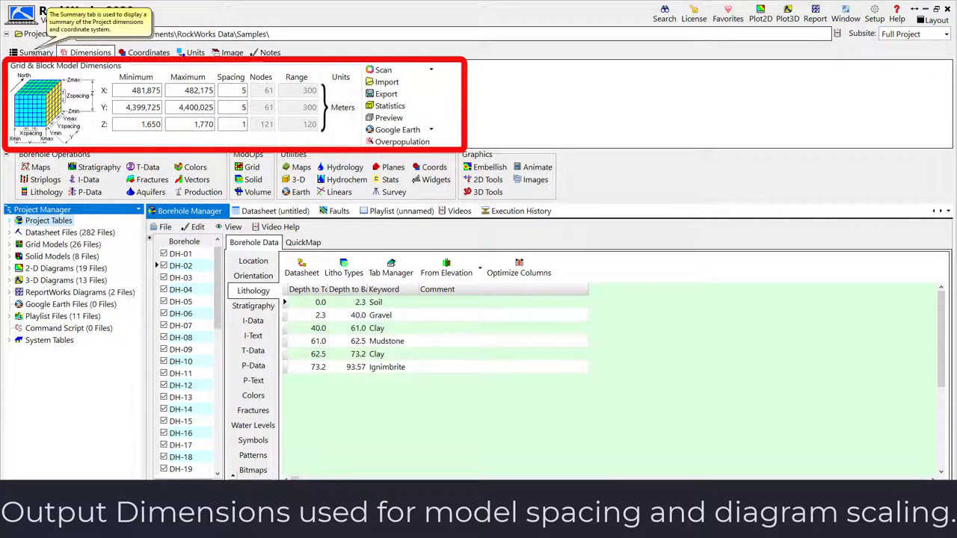
{"action": "left_click", "coordinate": [36, 53]}
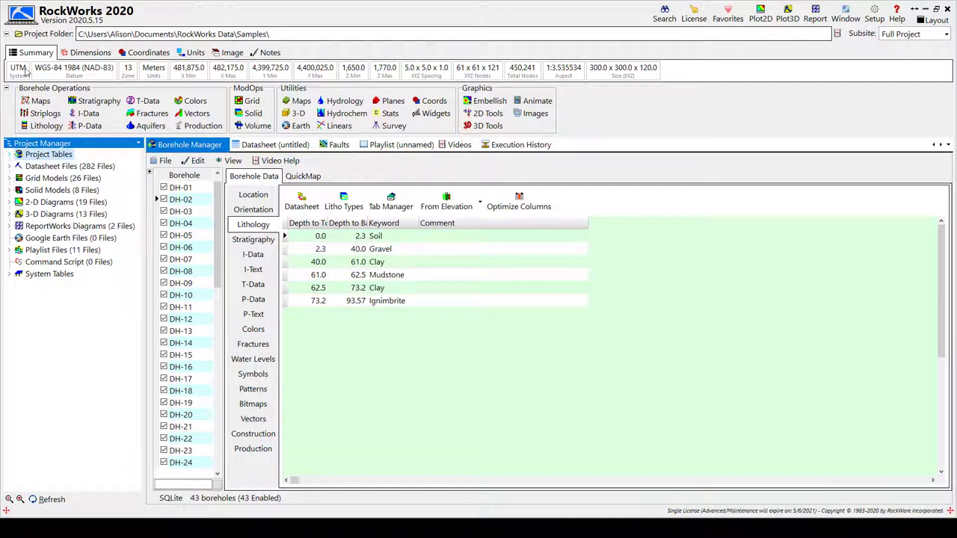
Create a borehole location map of DH-01 to DH-43 using the default options.
{"action": "left_click", "coordinate": [39, 102]}
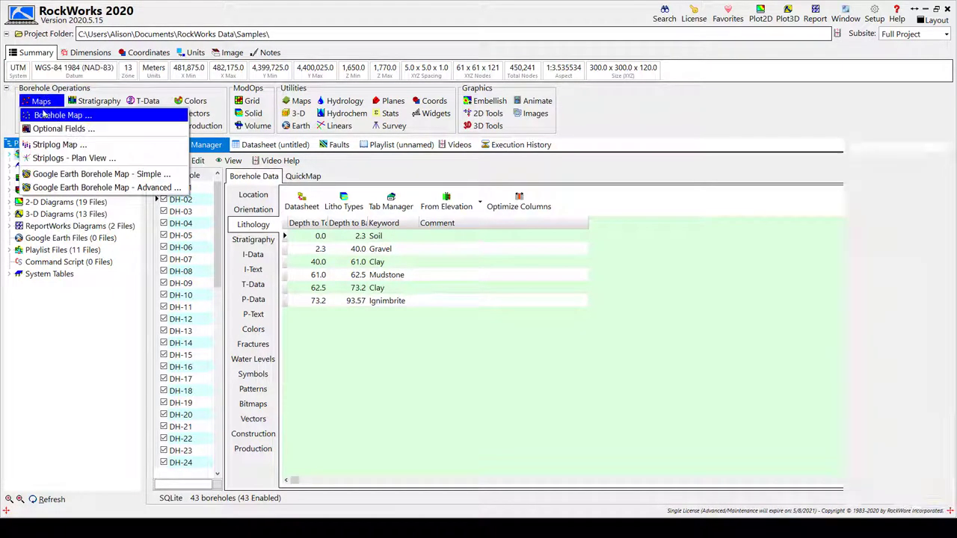
{"action": "left_click", "coordinate": [45, 113]}
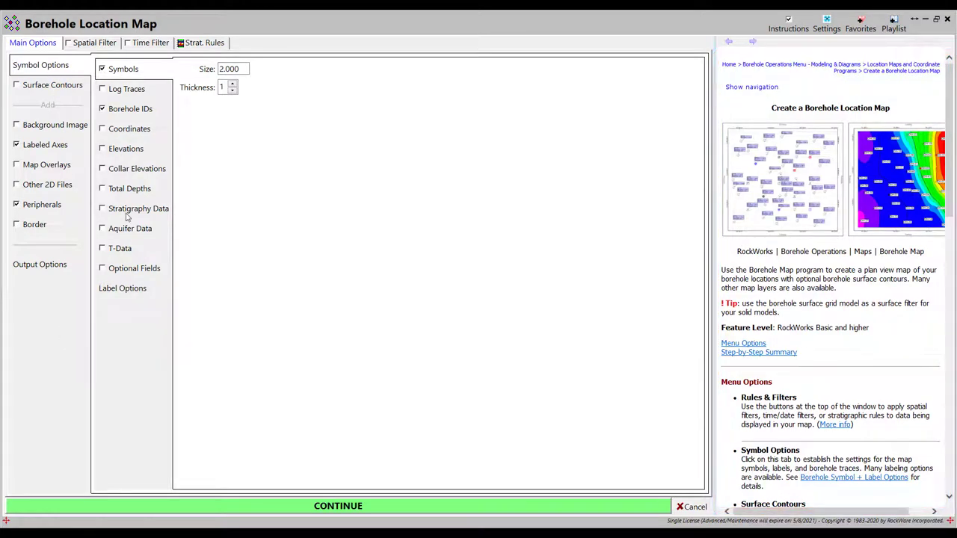
{"action": "left_click", "coordinate": [137, 506]}
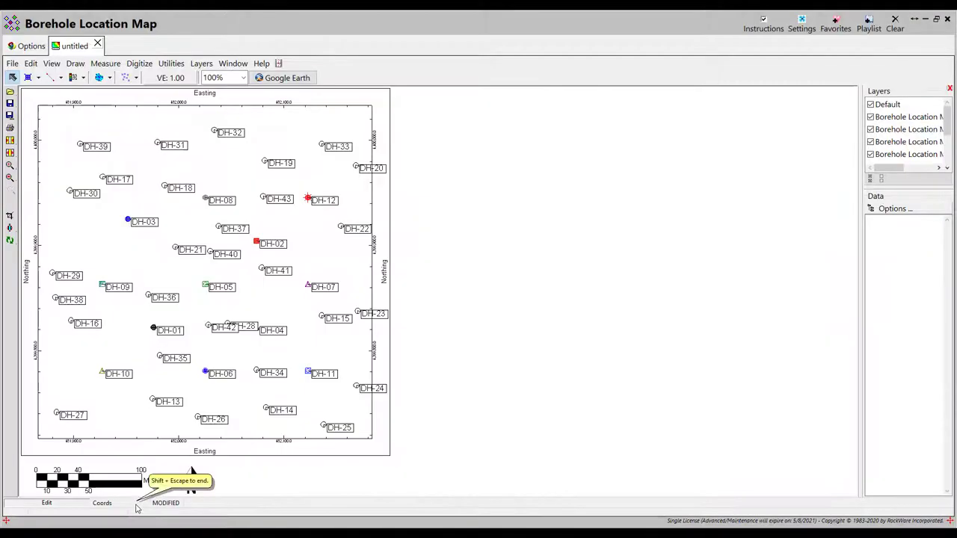
Set the borehole label size on the location map to 1.
{"action": "left_click", "coordinate": [25, 47]}
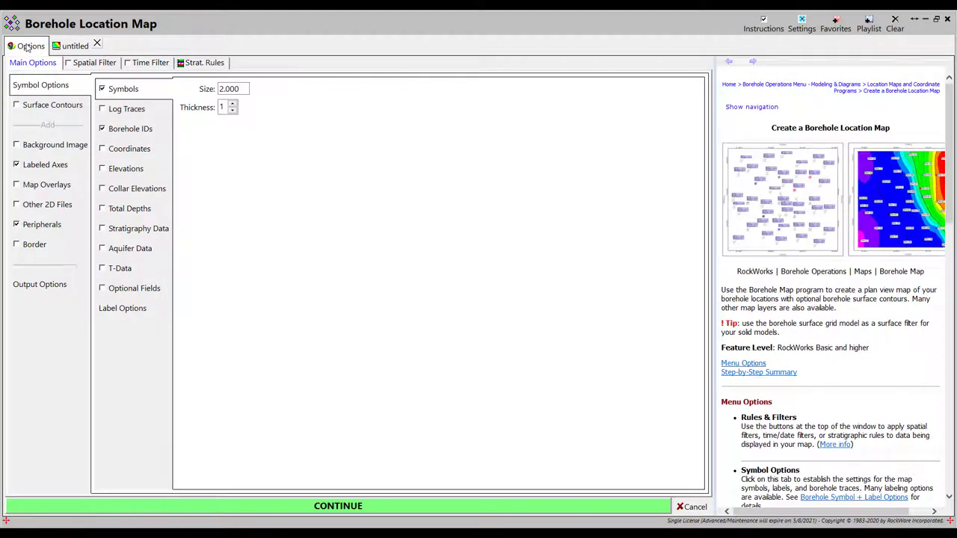
{"action": "left_click", "coordinate": [129, 308]}
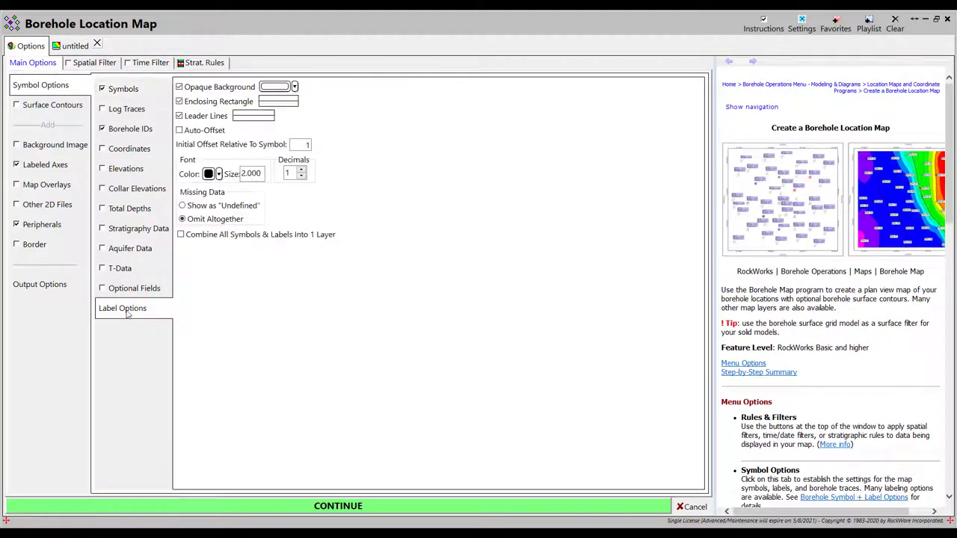
{"action": "double_click", "coordinate": [253, 174]}
{"action": "type", "text": "1"}
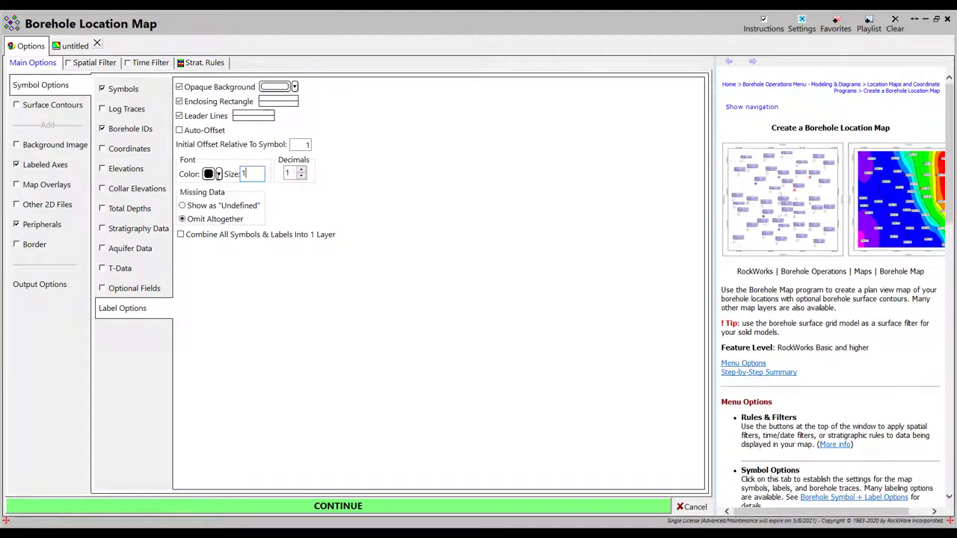
Use a compass north arrow moved right, re-plot the map, then close all maps unsaved.
{"action": "left_click", "coordinate": [45, 225]}
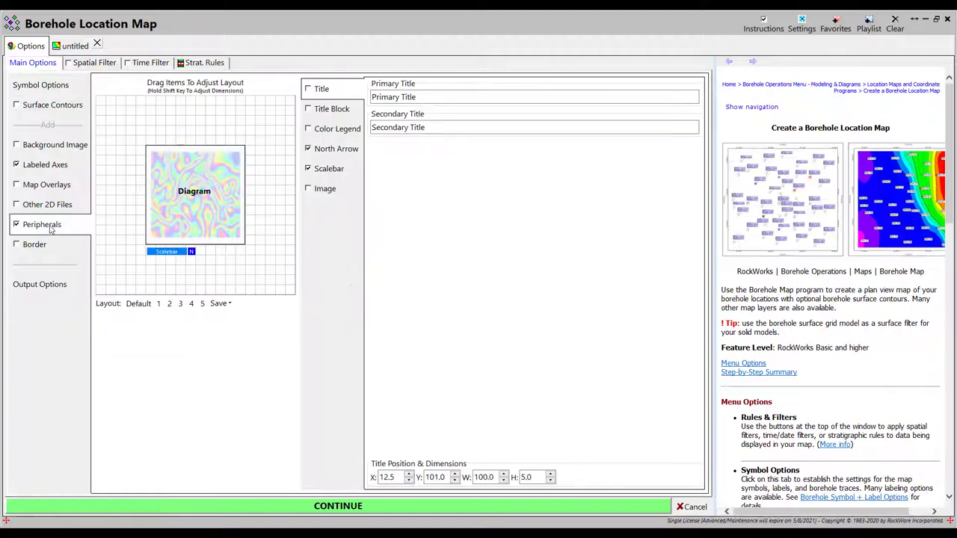
{"action": "left_click", "coordinate": [192, 252]}
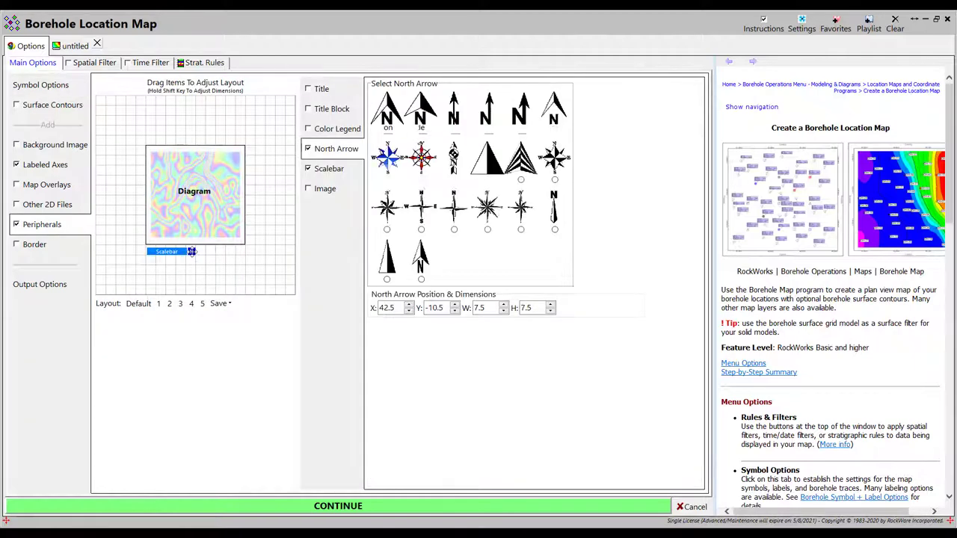
{"action": "left_click_drag", "start_coordinate": [192, 253], "coordinate": [241, 252]}
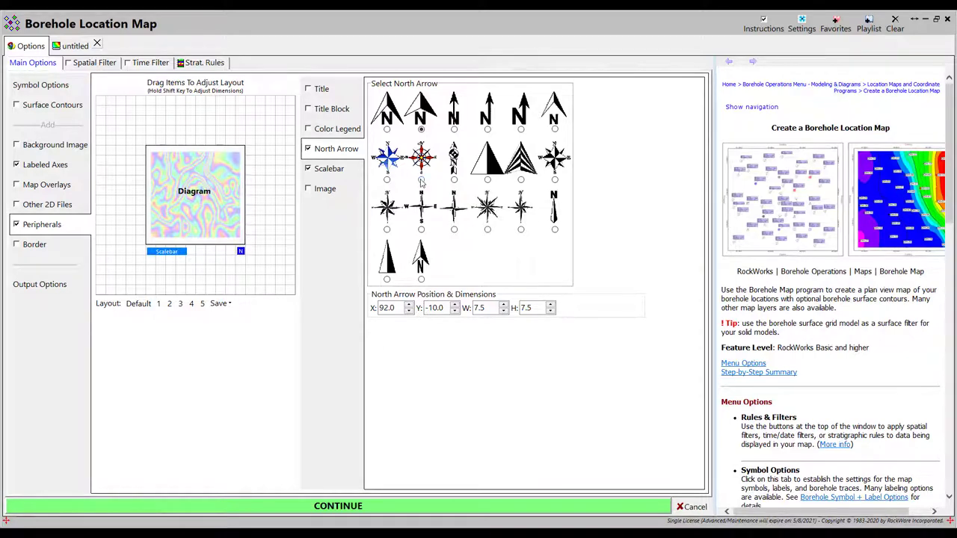
{"action": "left_click", "coordinate": [226, 509]}
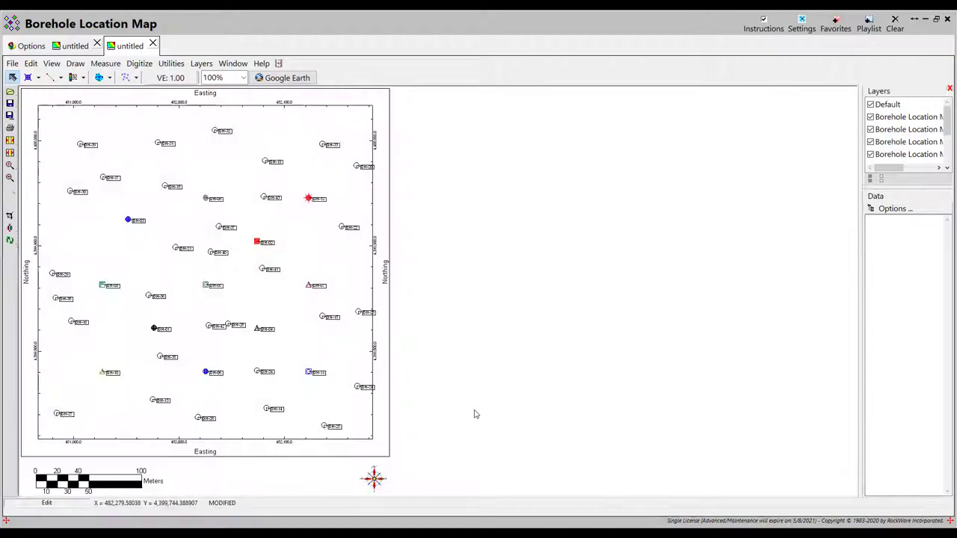
{"action": "left_click", "coordinate": [947, 19]}
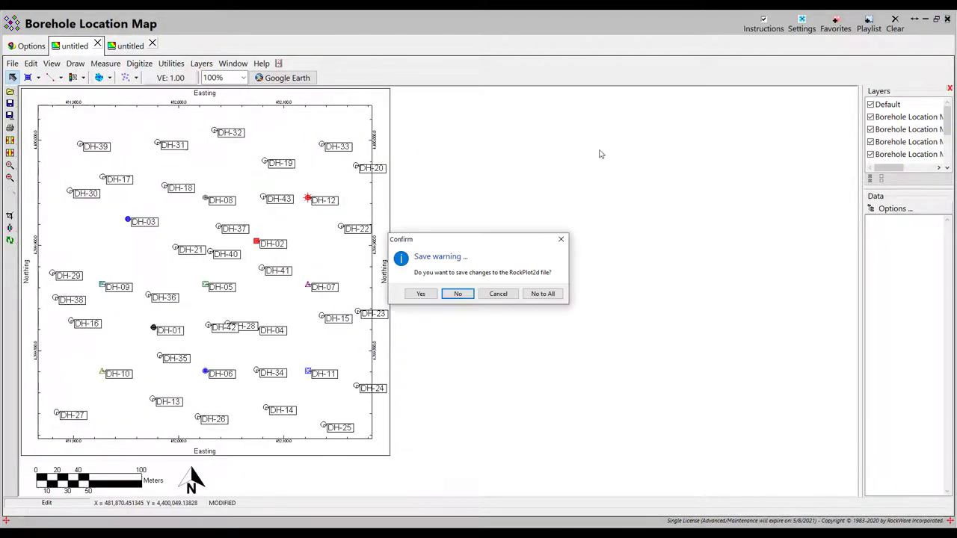
{"action": "left_click", "coordinate": [539, 294]}
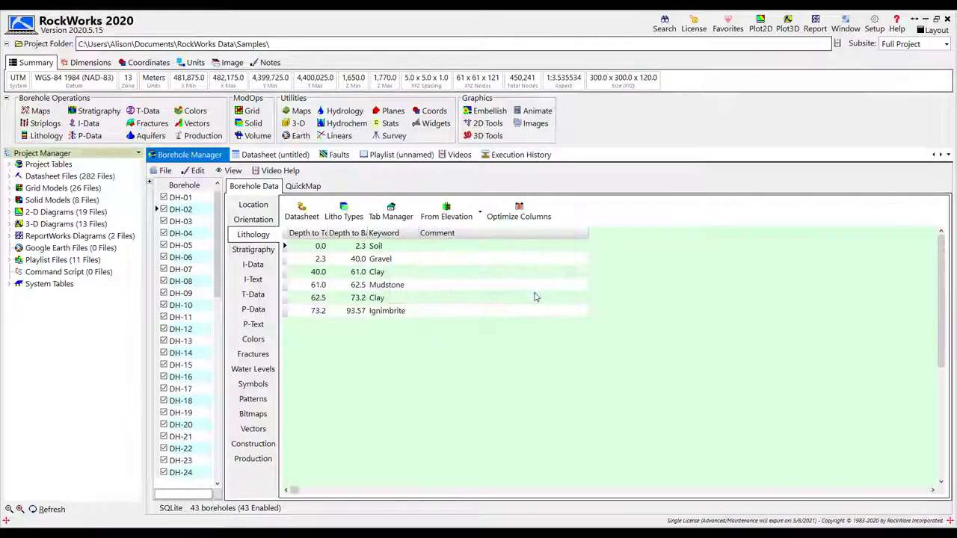
Start a new 2D striplog cross-section and bring up its section location map.
{"action": "left_click", "coordinate": [44, 126]}
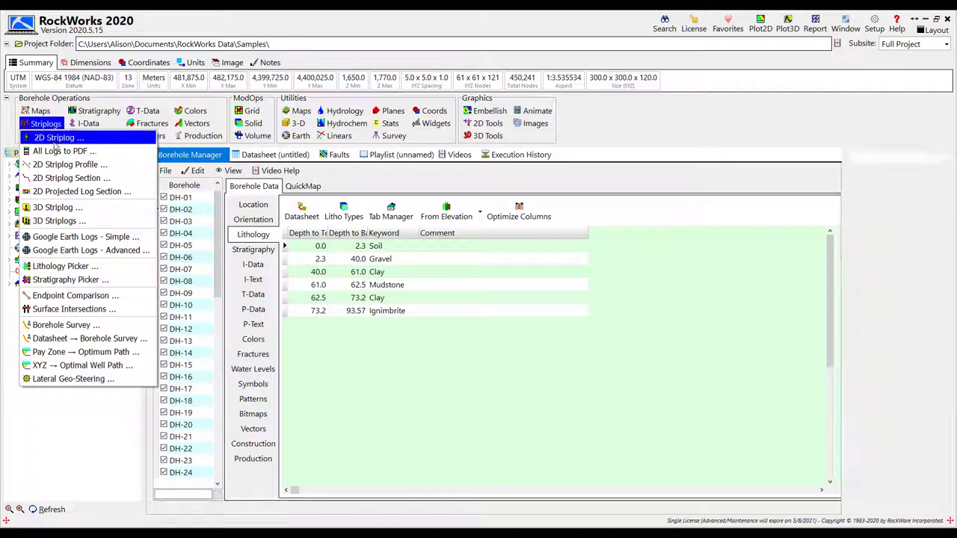
{"action": "left_click", "coordinate": [74, 179]}
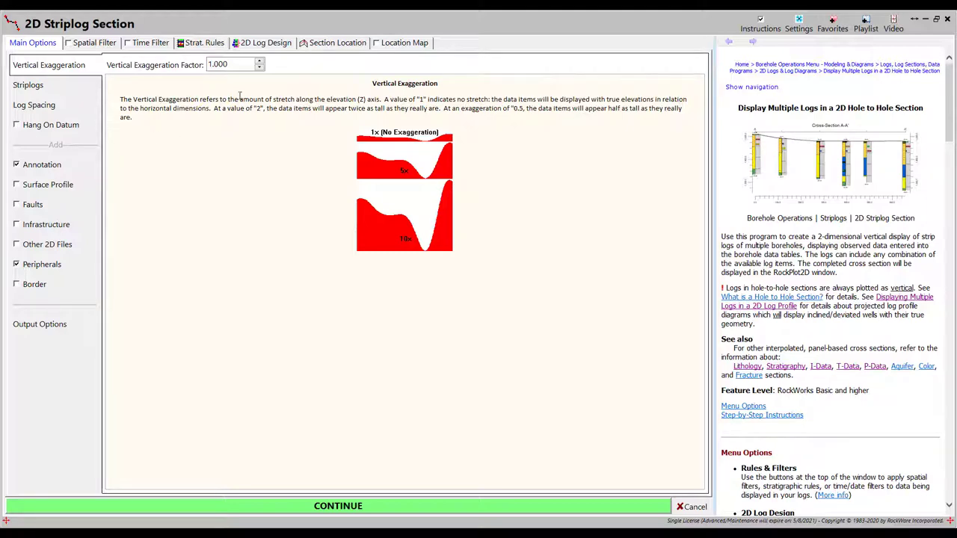
{"action": "left_click", "coordinate": [266, 43]}
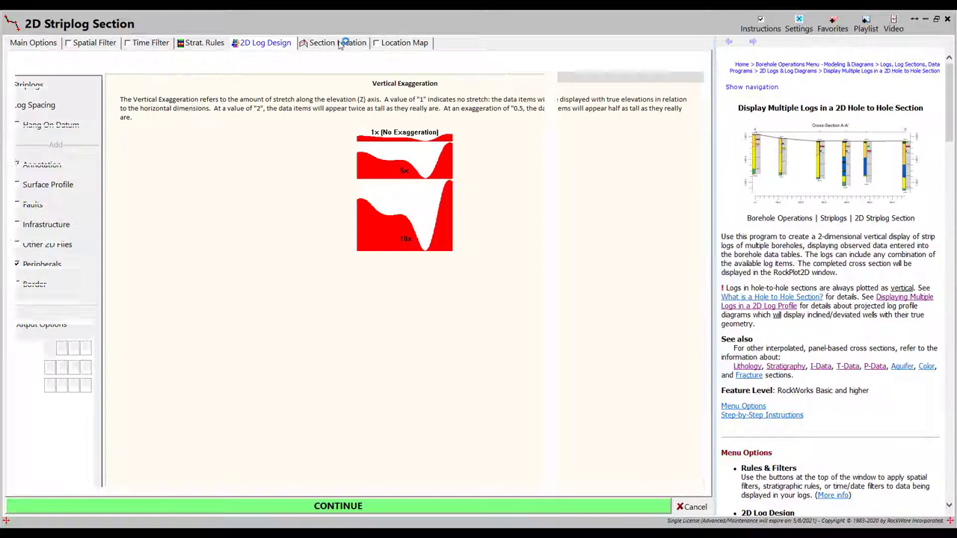
{"action": "left_click", "coordinate": [338, 43]}
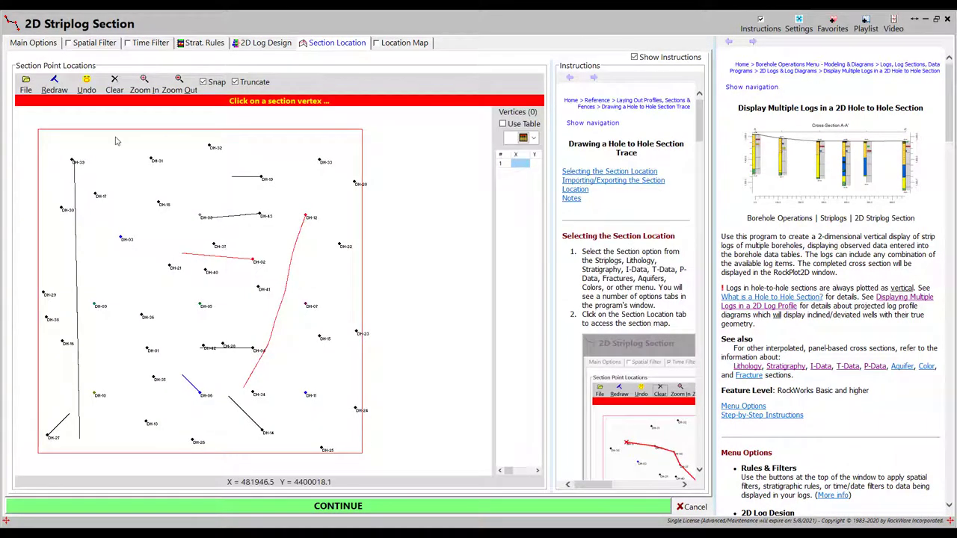
Trace section A-A' through DH-29, DH-09, DH-36, DH-05, DH-41, DH-07, DH-23 and generate it.
{"action": "left_click", "coordinate": [45, 294]}
{"action": "left_click", "coordinate": [98, 305]}
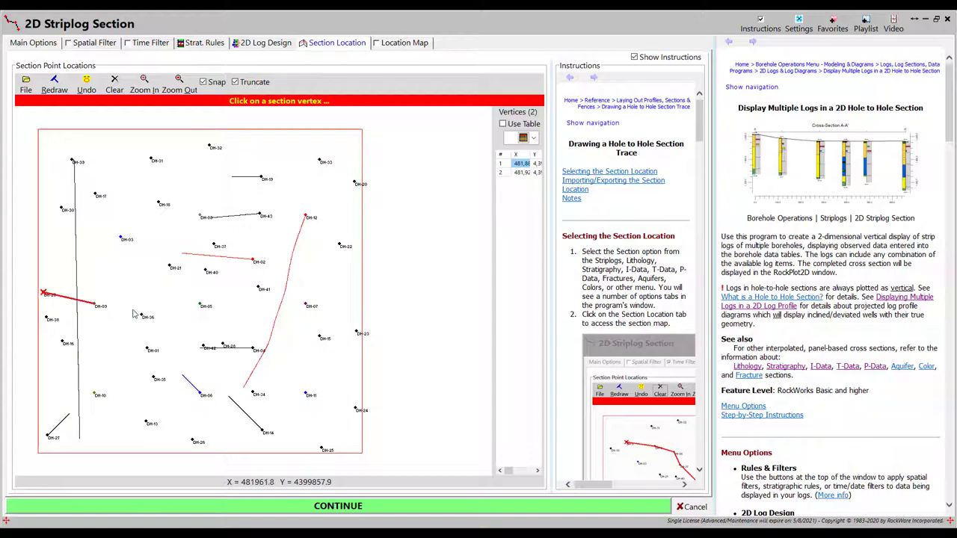
{"action": "left_click", "coordinate": [144, 314]}
{"action": "left_click", "coordinate": [202, 304]}
{"action": "left_click", "coordinate": [257, 287]}
{"action": "left_click", "coordinate": [306, 305]}
{"action": "left_click", "coordinate": [360, 332]}
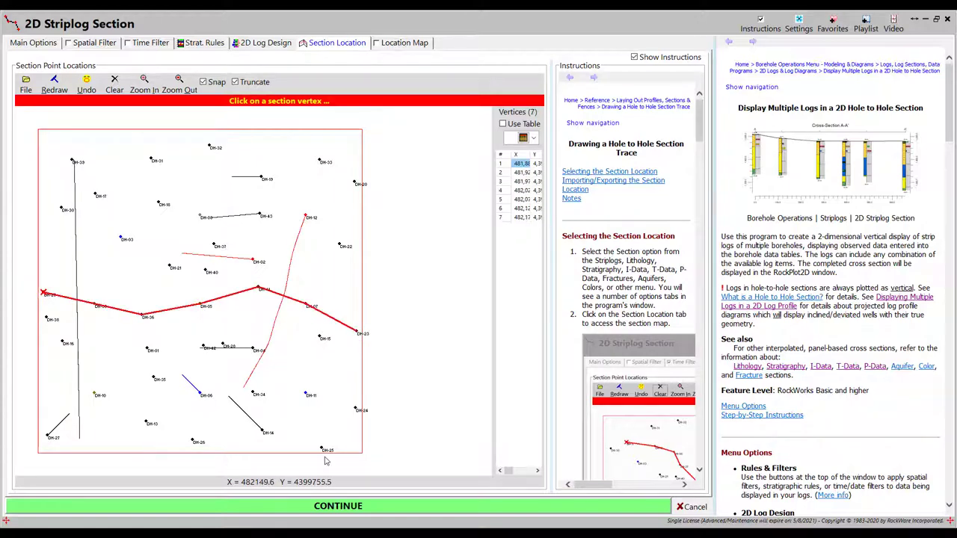
{"action": "left_click", "coordinate": [307, 508]}
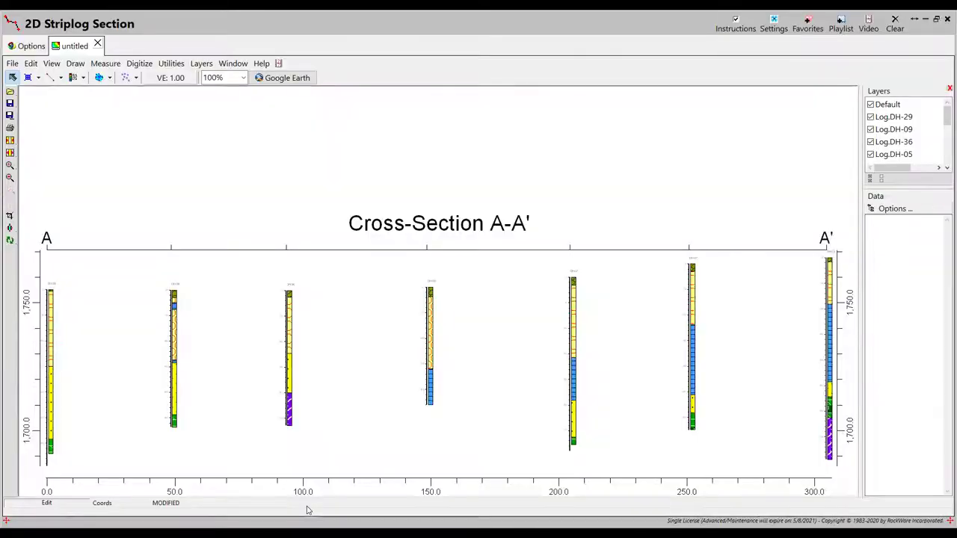
Add the P-Data #1 Gamma curve to each log, regenerate the section, and begin Save As.
{"action": "left_click", "coordinate": [31, 48]}
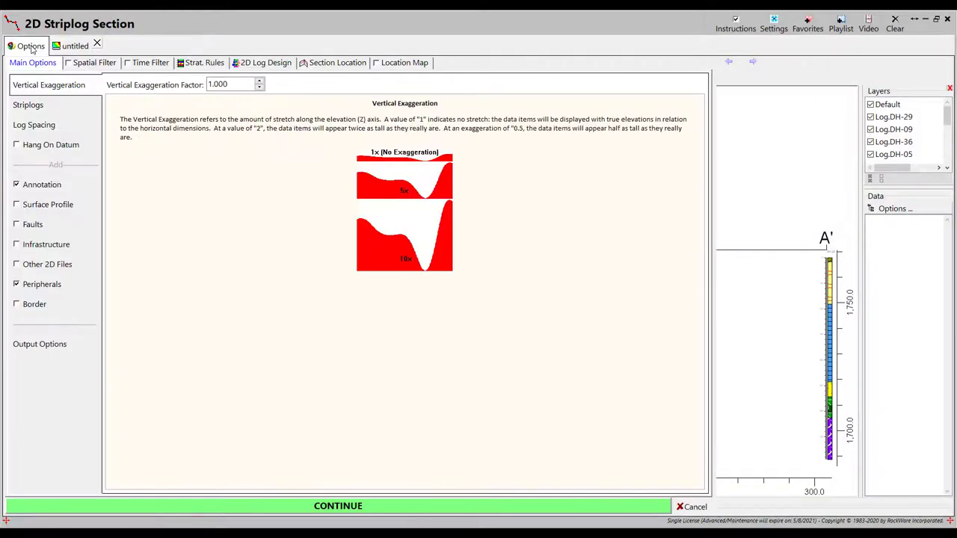
{"action": "left_click", "coordinate": [271, 64]}
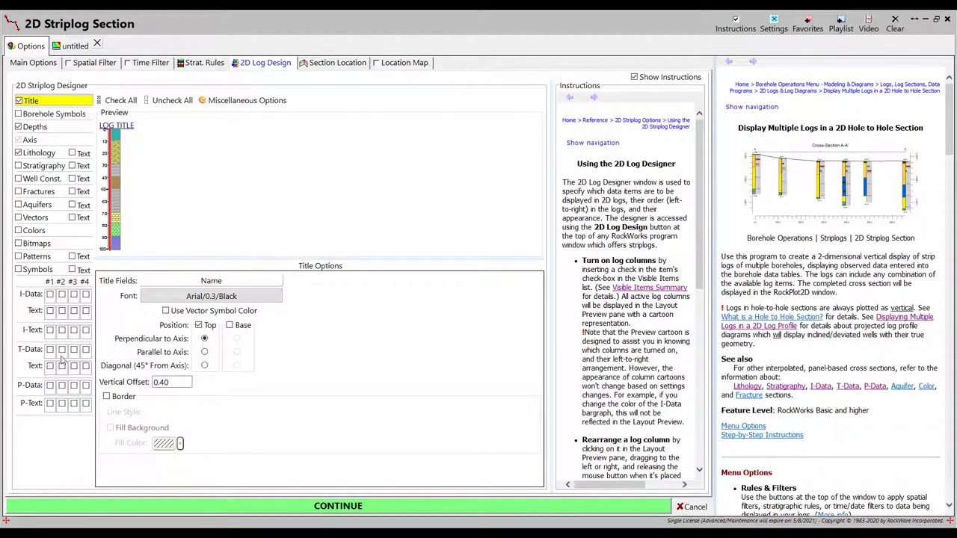
{"action": "left_click", "coordinate": [50, 387]}
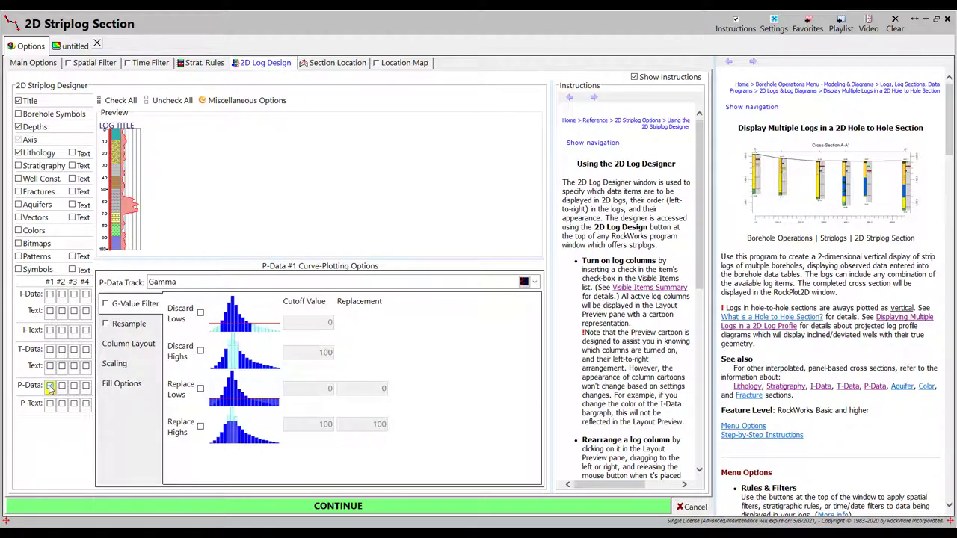
{"action": "left_click", "coordinate": [257, 507]}
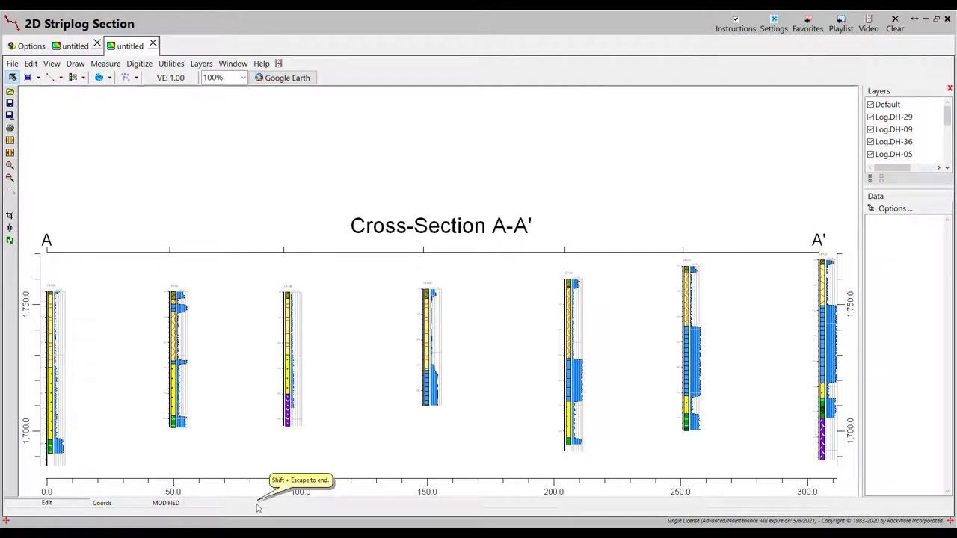
{"action": "left_click", "coordinate": [12, 64]}
{"action": "left_click", "coordinate": [40, 112]}
Save the cross-section as section.Rw2D and close the striplog section window.
{"action": "type", "text": "section"}
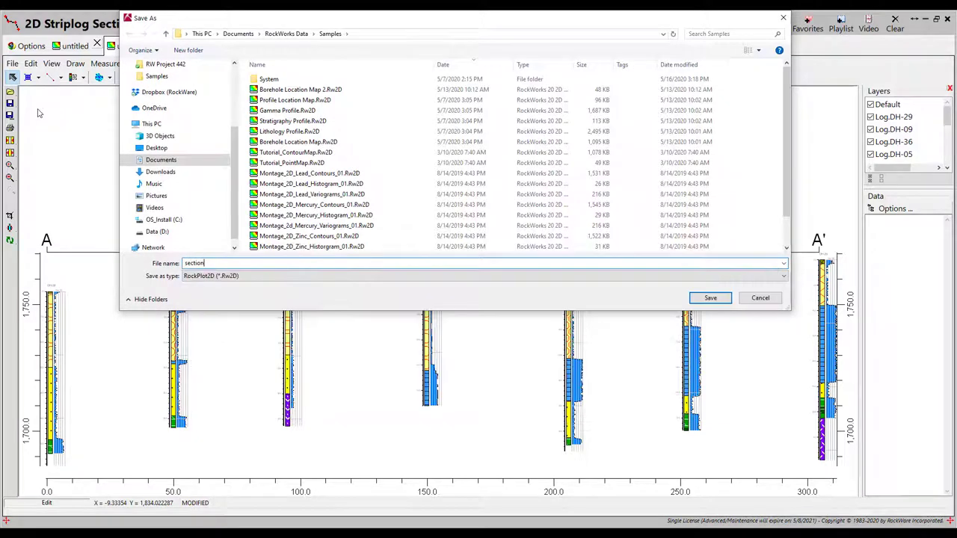
{"action": "key", "text": "Return"}
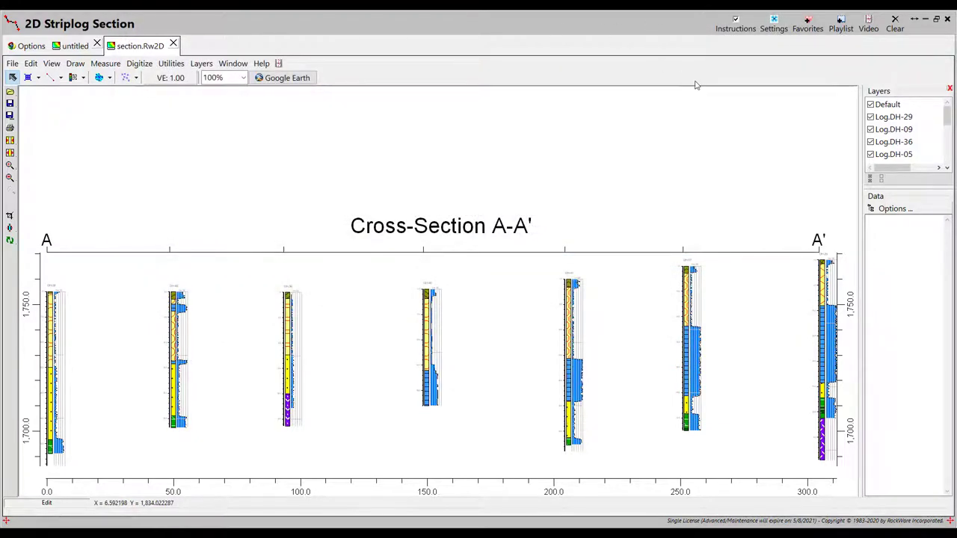
{"action": "left_click", "coordinate": [946, 19]}
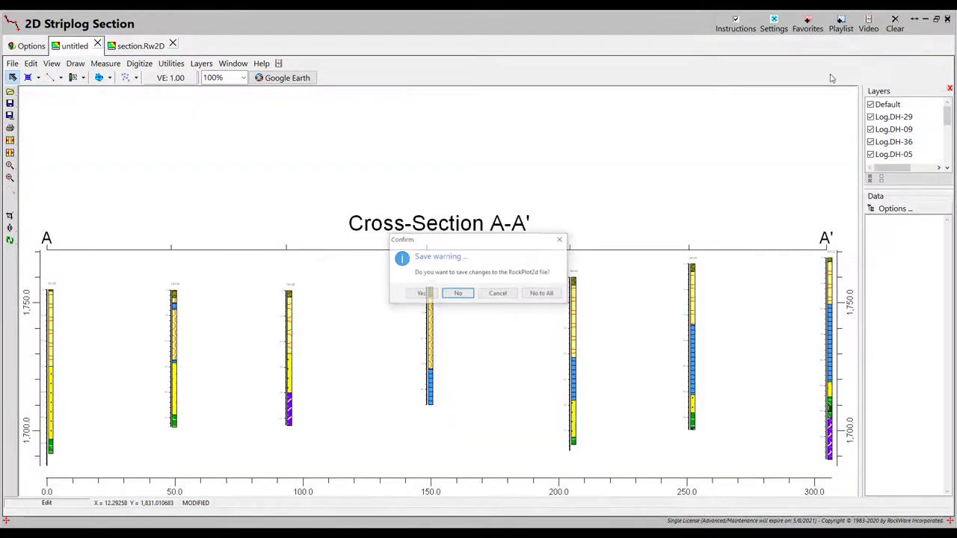
Discard the untitled plot and start an I-Data solid model with output file Benzene.RwMod.
{"action": "left_click", "coordinate": [541, 293]}
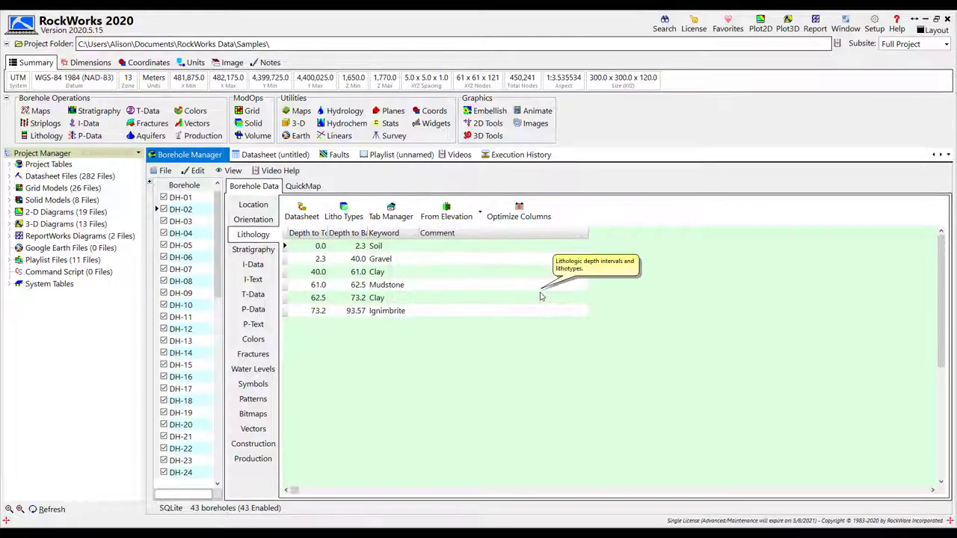
{"action": "left_click", "coordinate": [82, 123]}
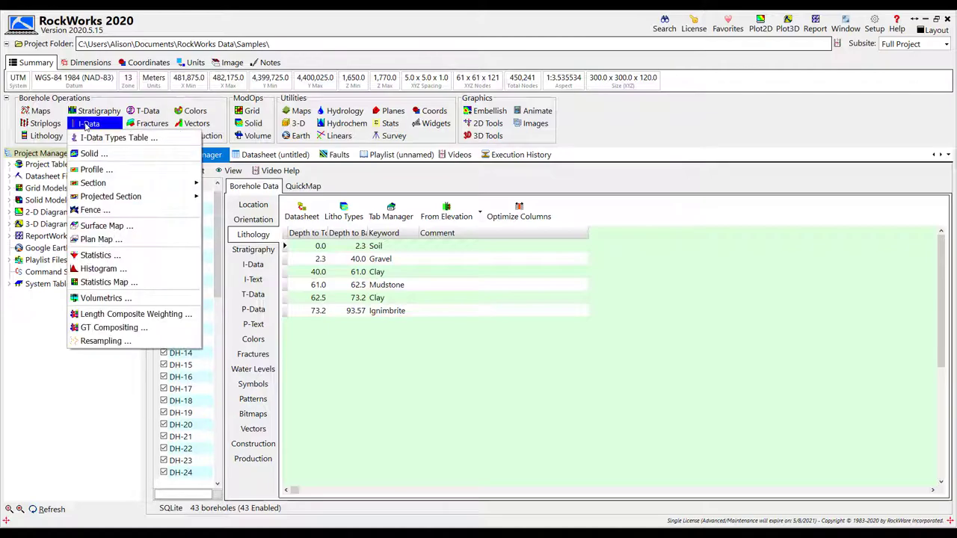
{"action": "left_click", "coordinate": [92, 154]}
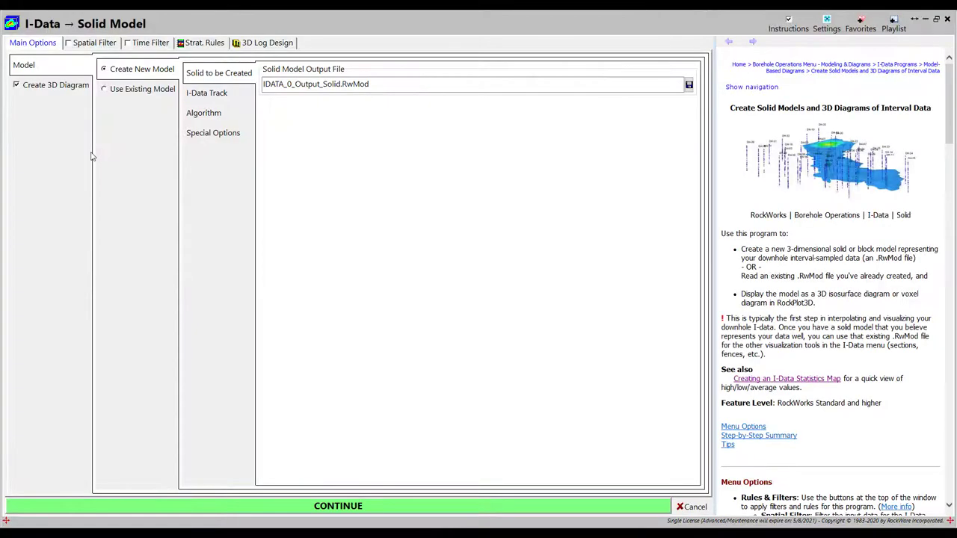
{"action": "double_click", "coordinate": [341, 85]}
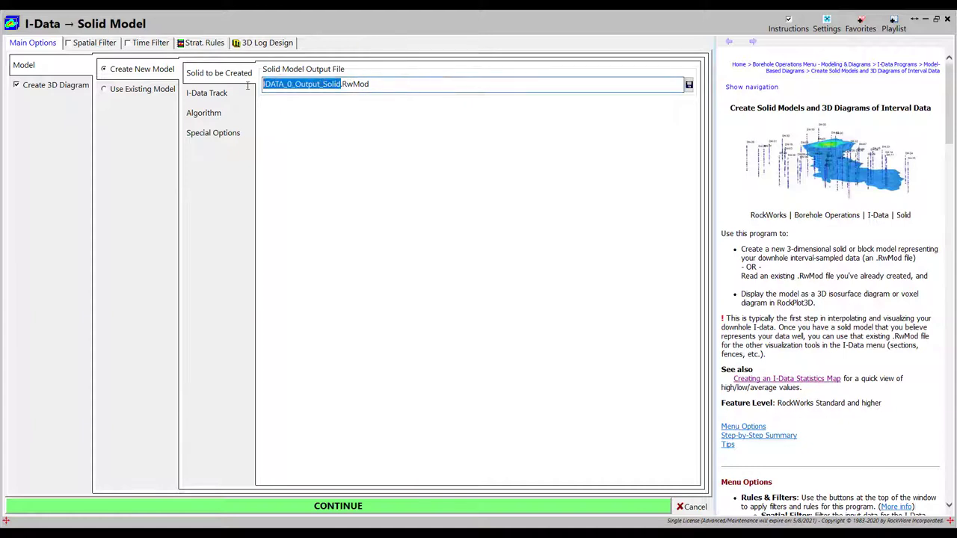
{"action": "type", "text": "Benzene"}
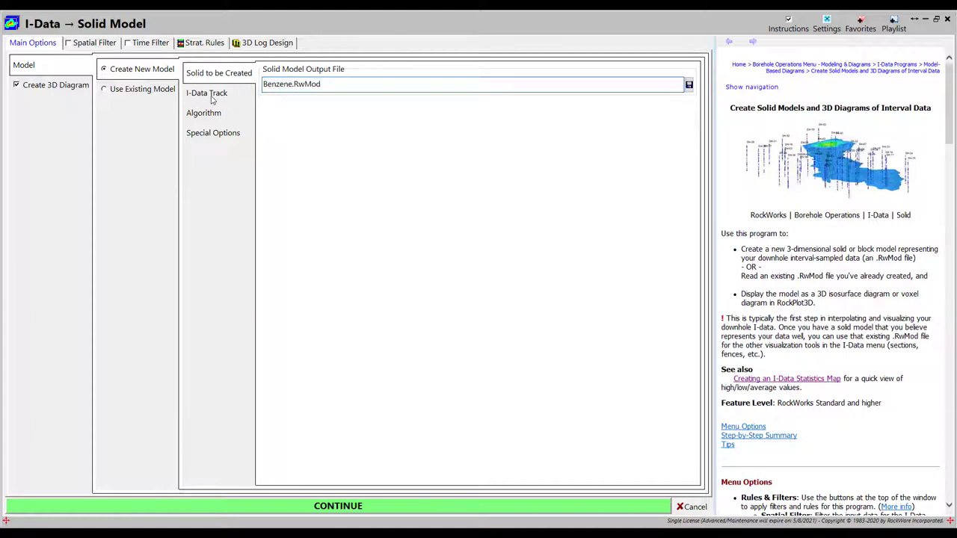
Model the Benzene Soil I-Data track and build the solid and its 3D diagram.
{"action": "left_click", "coordinate": [207, 94]}
{"action": "left_click", "coordinate": [584, 75]}
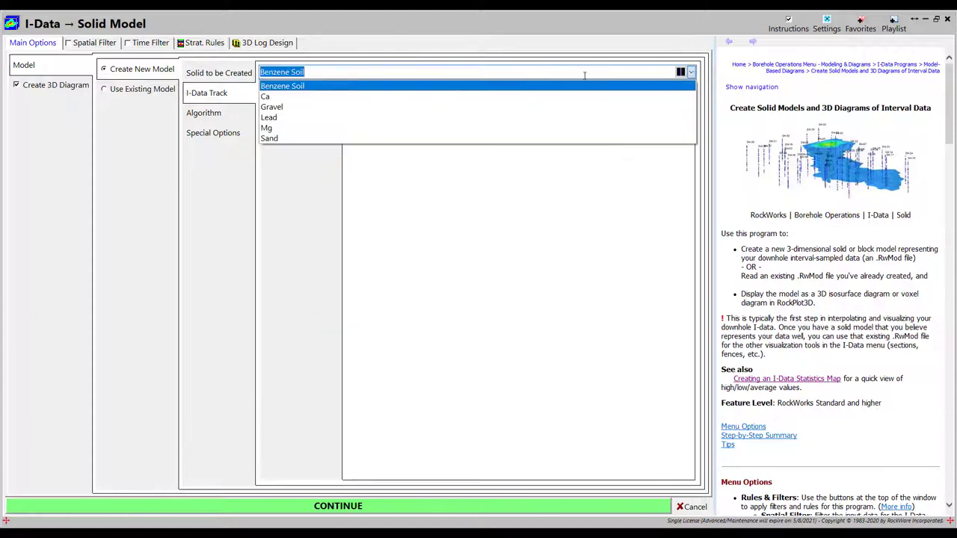
{"action": "left_click", "coordinate": [305, 87]}
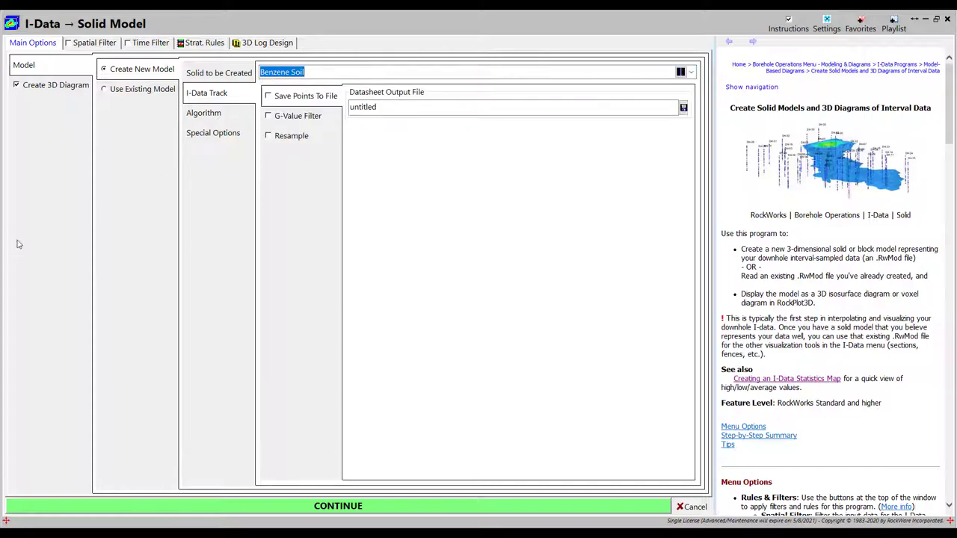
{"action": "left_click", "coordinate": [193, 509]}
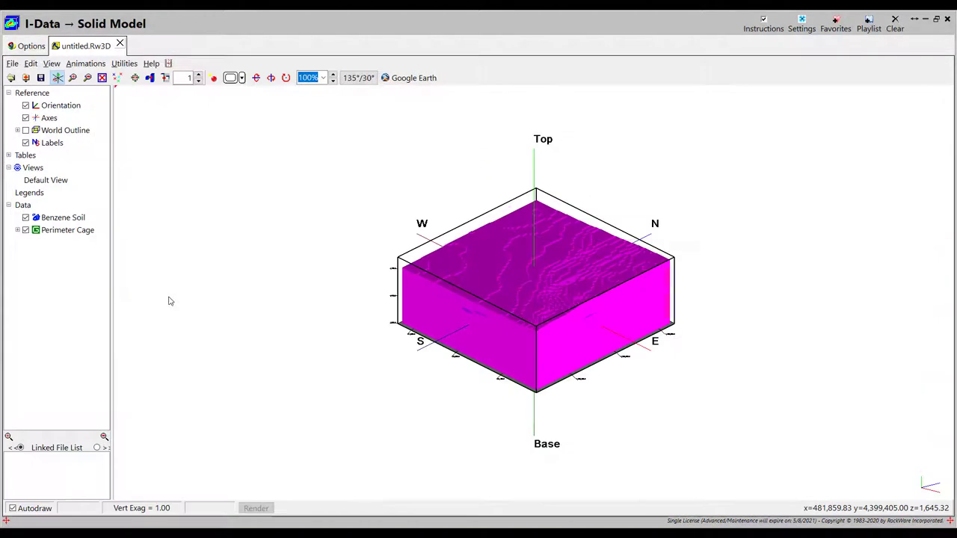
Raise the Benzene Soil iso-level to about 28.04 so only the purple plume remains.
{"action": "right_click", "coordinate": [63, 221]}
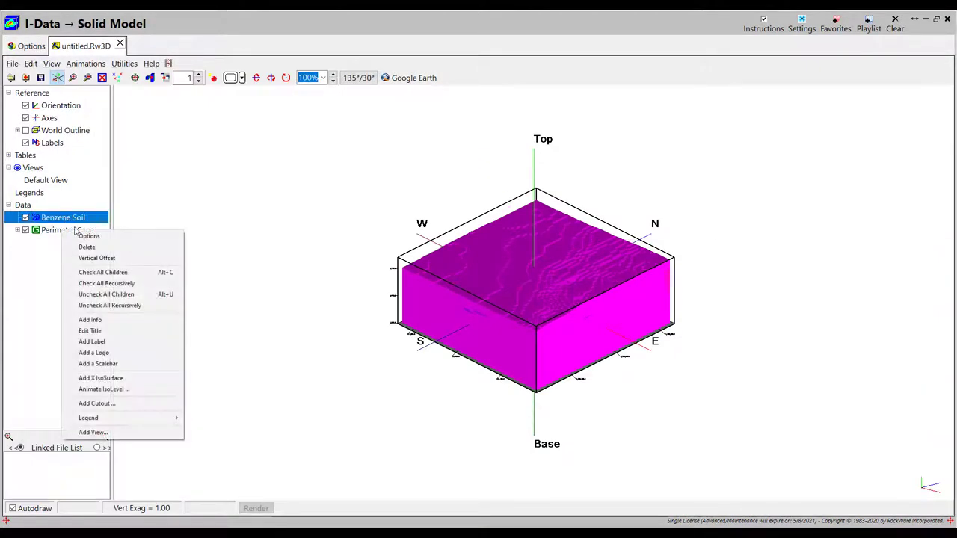
{"action": "left_click", "coordinate": [77, 238]}
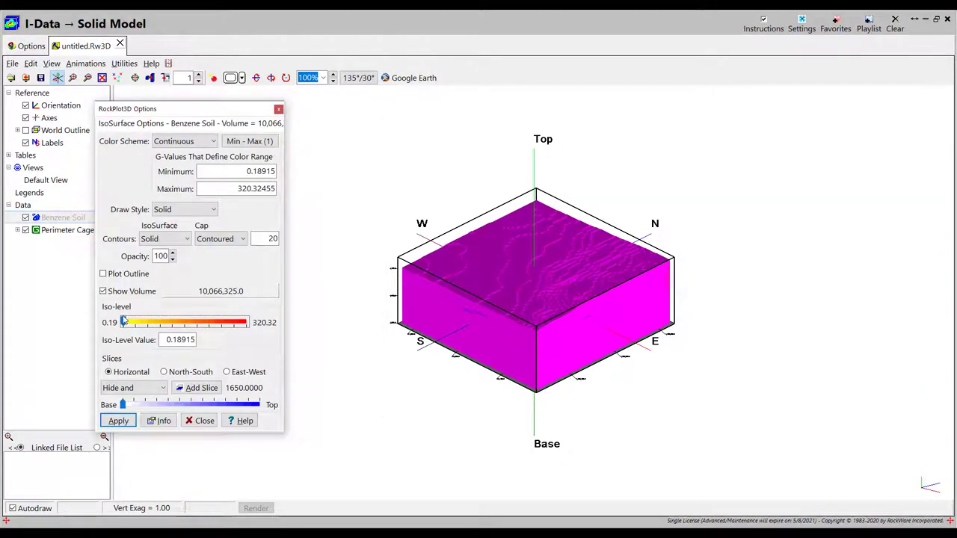
{"action": "left_click_drag", "start_coordinate": [125, 323], "coordinate": [134, 321]}
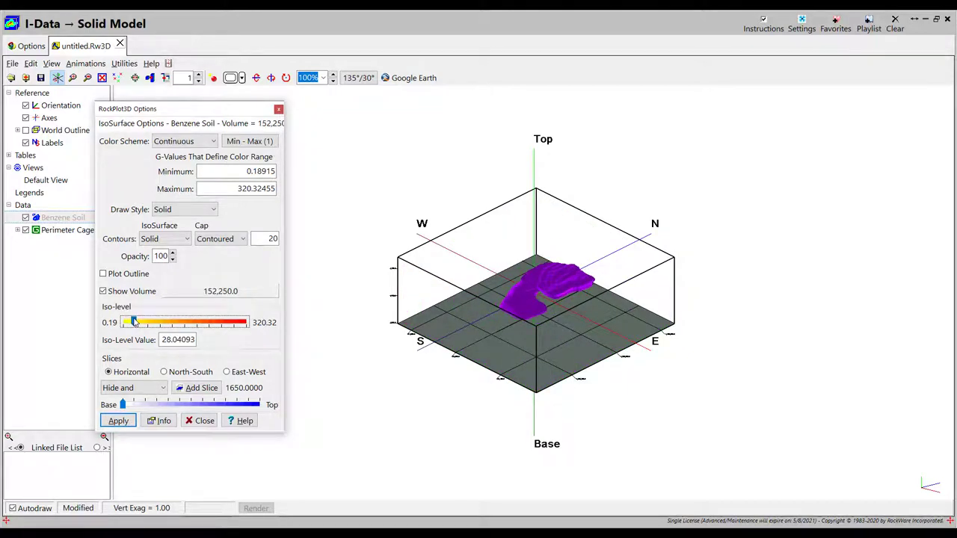
{"action": "left_click", "coordinate": [200, 421]}
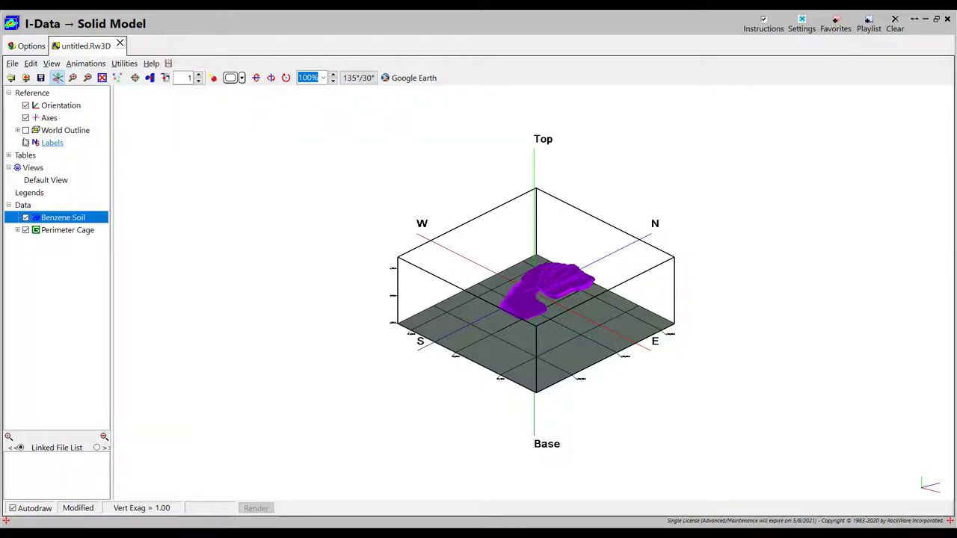
Add 3D striplogs showing I-Data #1 Benzene Soil instead of lithology, and rebuild the diagram.
{"action": "left_click", "coordinate": [33, 48]}
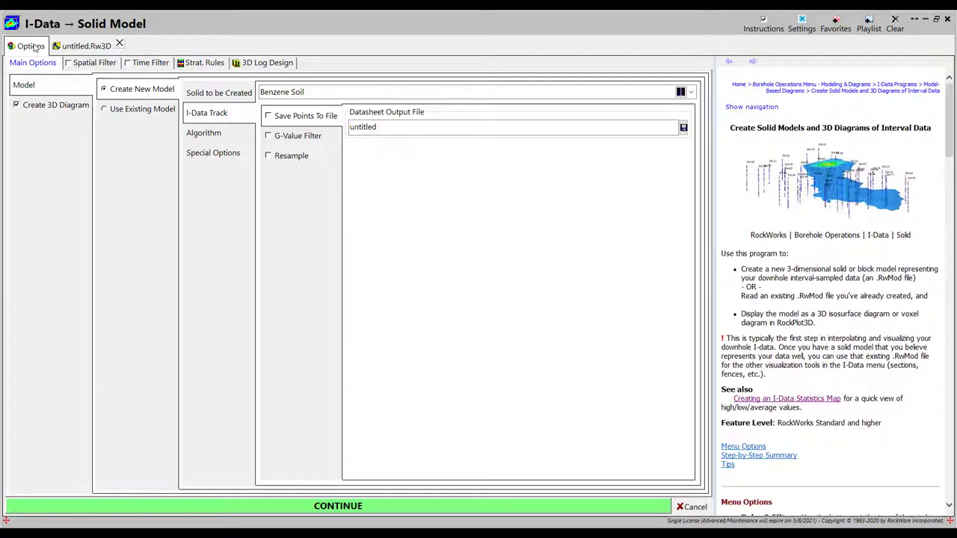
{"action": "left_click", "coordinate": [48, 107]}
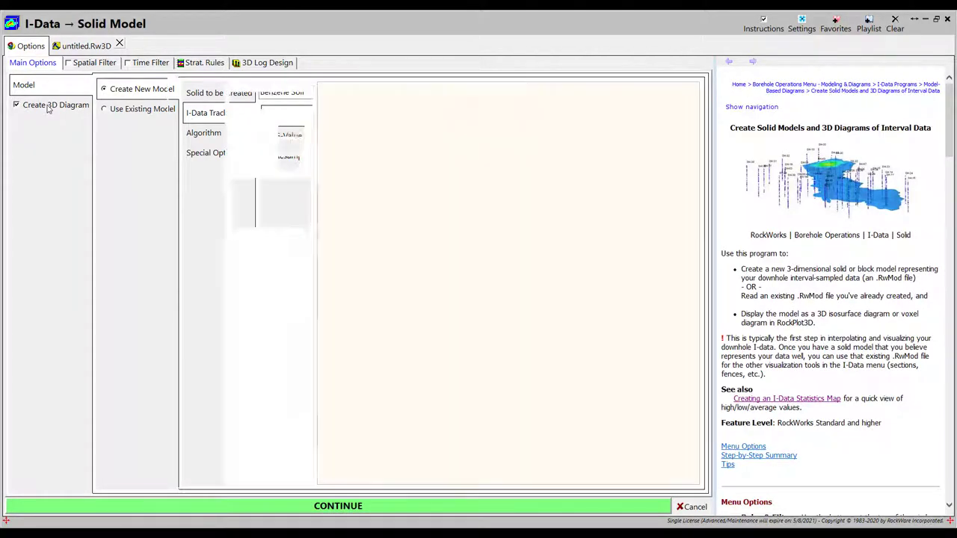
{"action": "left_click", "coordinate": [104, 130]}
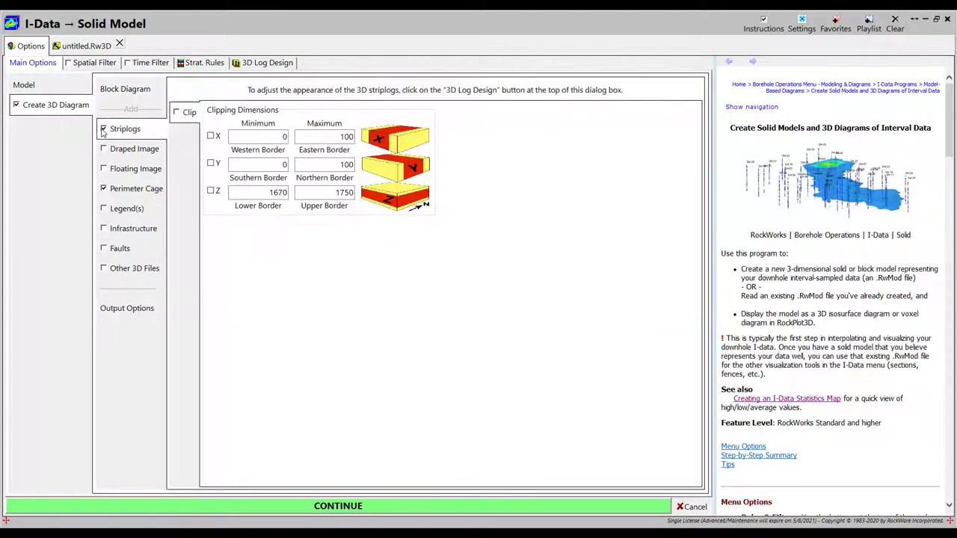
{"action": "left_click", "coordinate": [263, 64]}
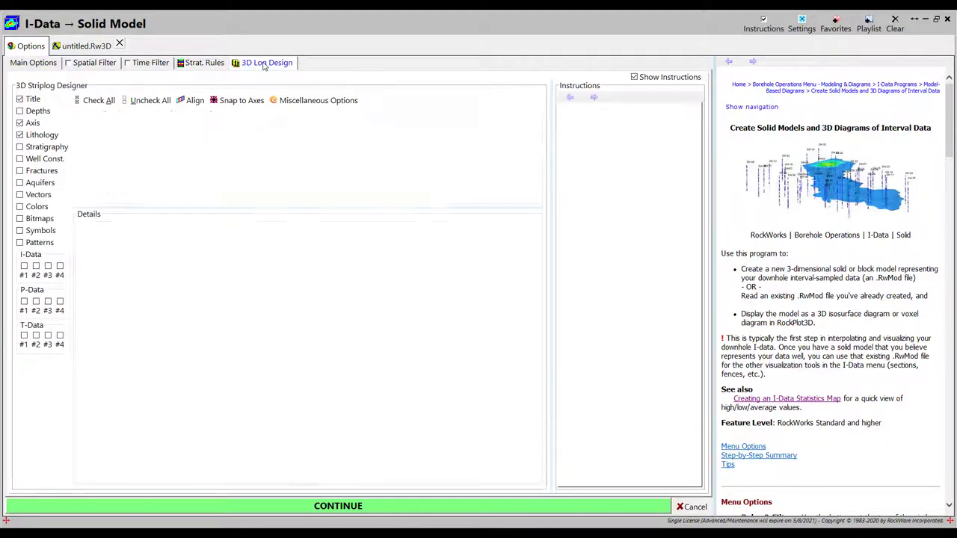
{"action": "left_click", "coordinate": [20, 136]}
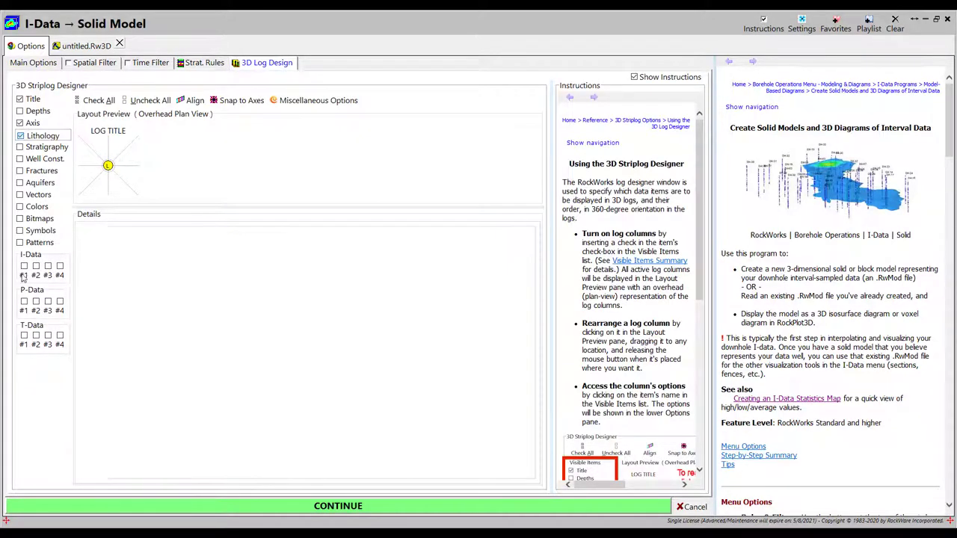
{"action": "left_click", "coordinate": [25, 269]}
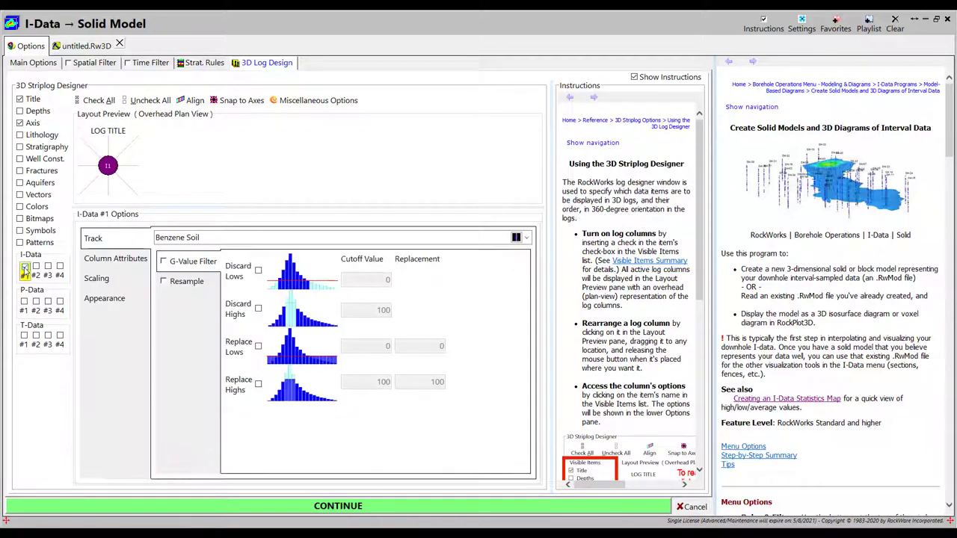
{"action": "left_click", "coordinate": [148, 511]}
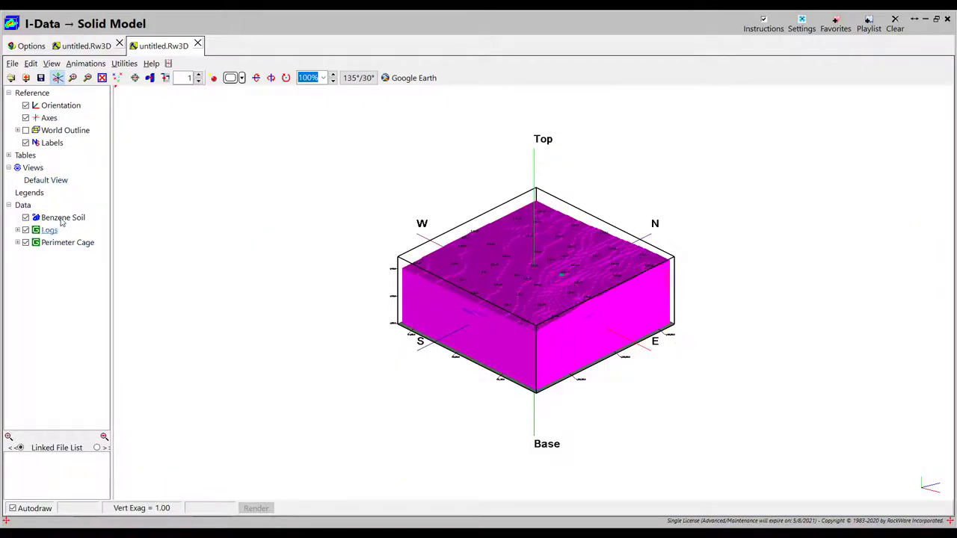
Set the Benzene Soil iso-level to 30, then zoom in and tilt to a low side view.
{"action": "double_click", "coordinate": [62, 219]}
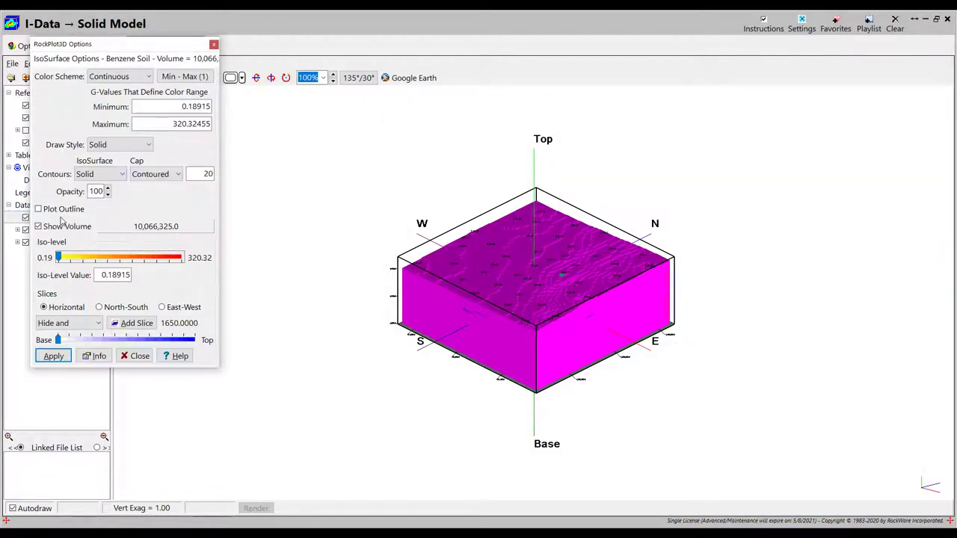
{"action": "double_click", "coordinate": [97, 277]}
{"action": "type", "text": "30"}
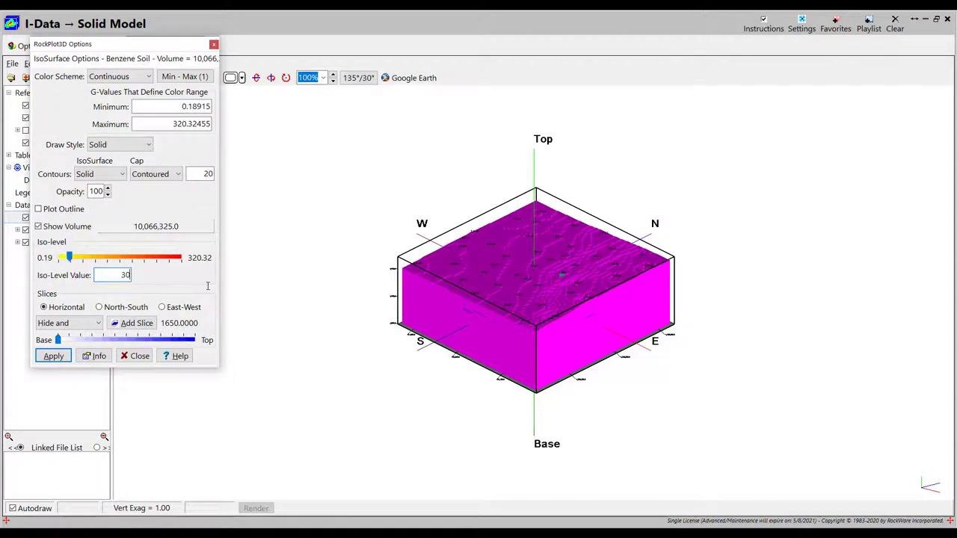
{"action": "left_click", "coordinate": [53, 357]}
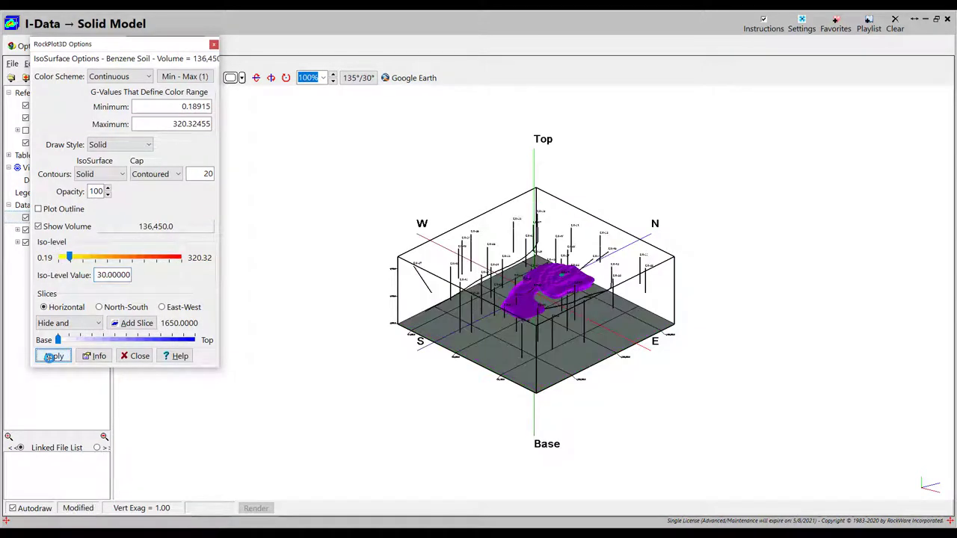
{"action": "left_click", "coordinate": [136, 356]}
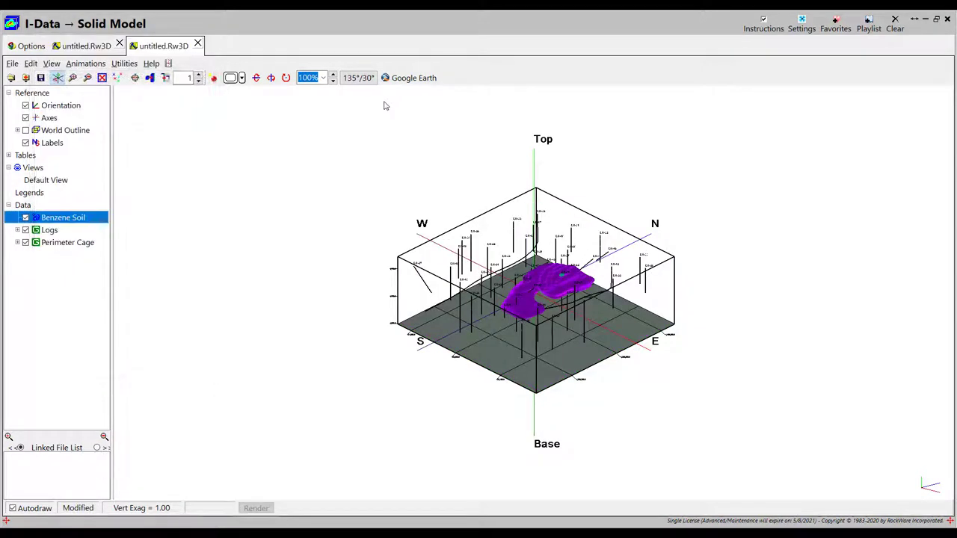
{"action": "scroll", "coordinate": [465, 294], "scroll_direction": "up", "scroll_amount": 5}
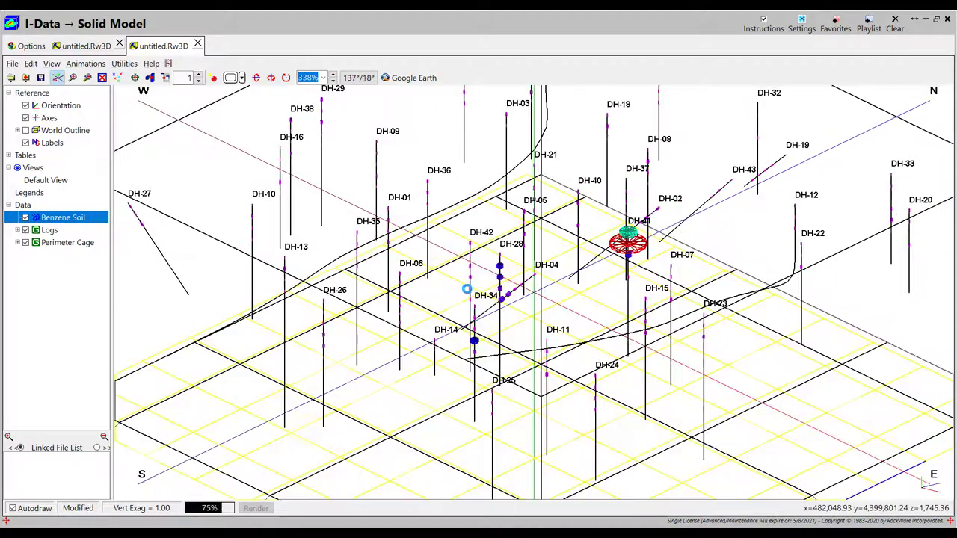
{"action": "left_click_drag", "start_coordinate": [466, 290], "coordinate": [466, 282]}
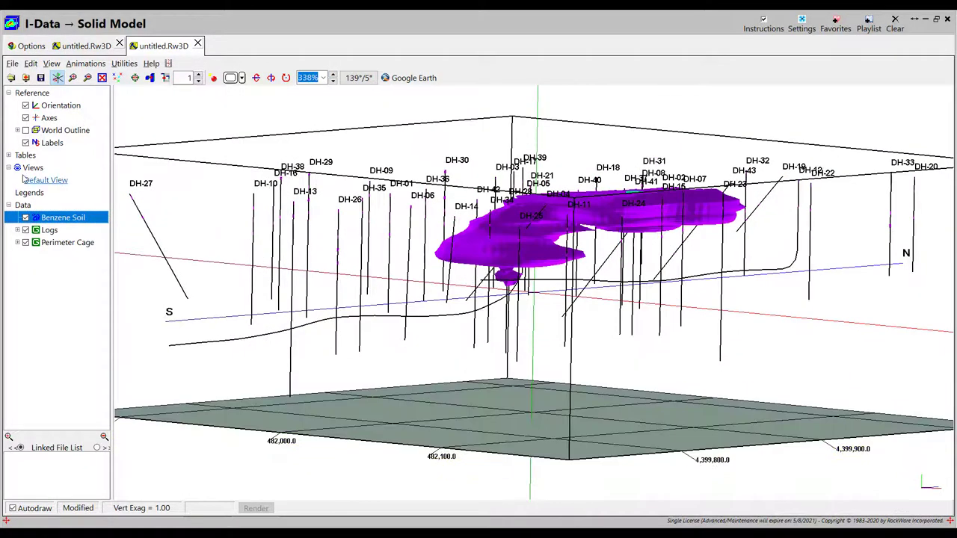
Open the Save As dialog for the untitled .Rw3D benzene plume diagram from the File menu.
{"action": "left_click", "coordinate": [13, 64]}
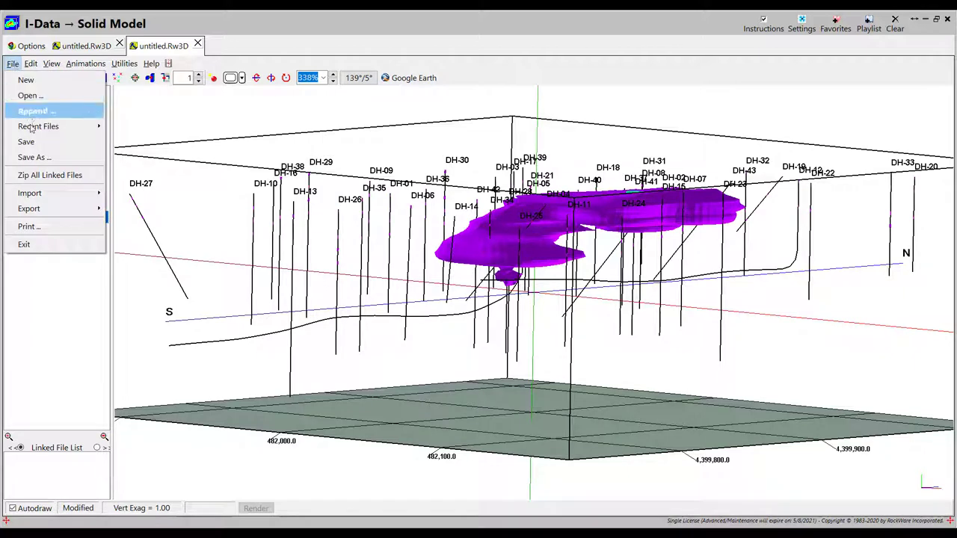
{"action": "left_click", "coordinate": [40, 146]}
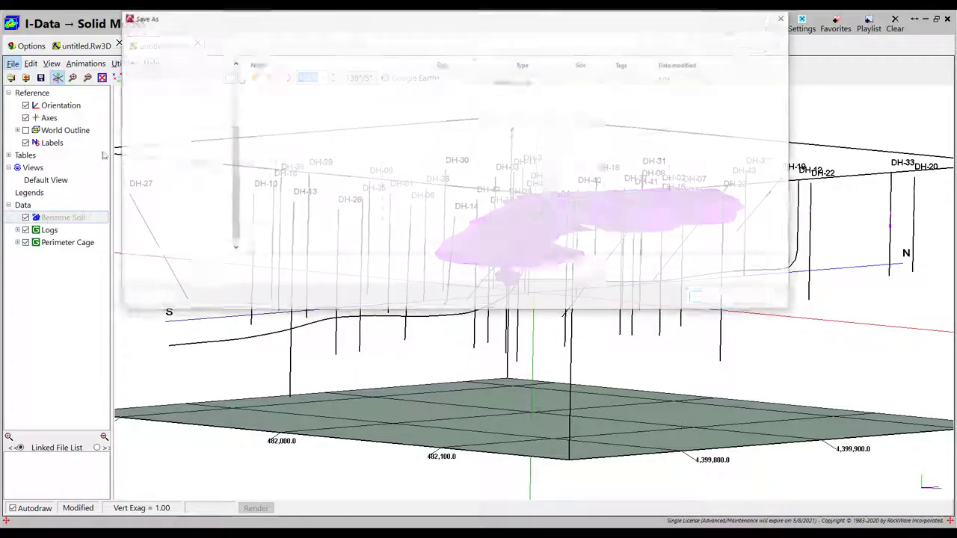